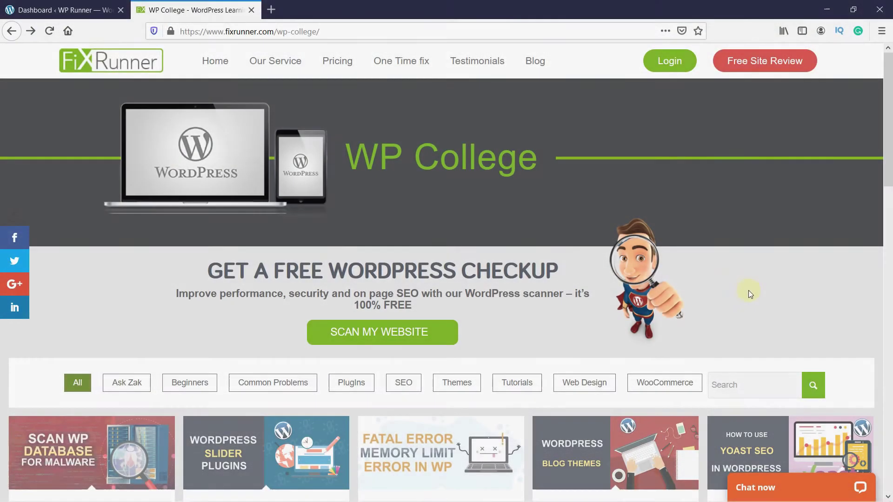
Step: Search the FixRunner WP College tutorials for 'database', returning 82 results
click(734, 385)
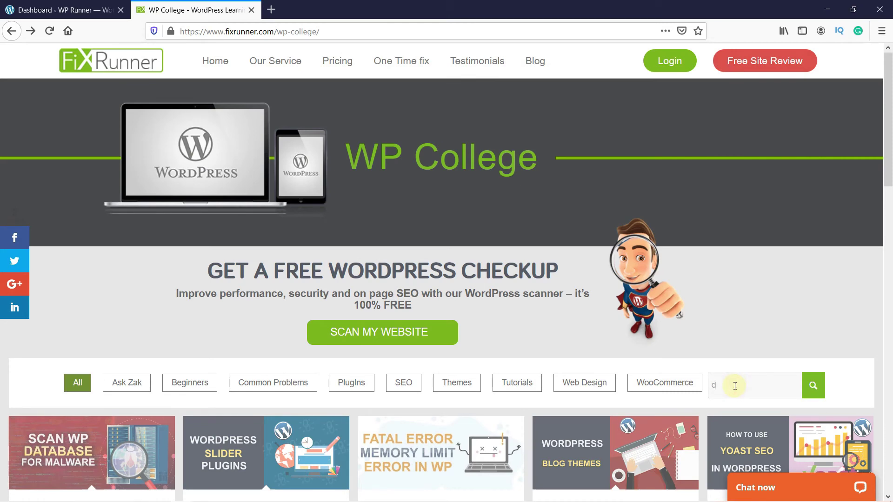
text(database)
key(Return)
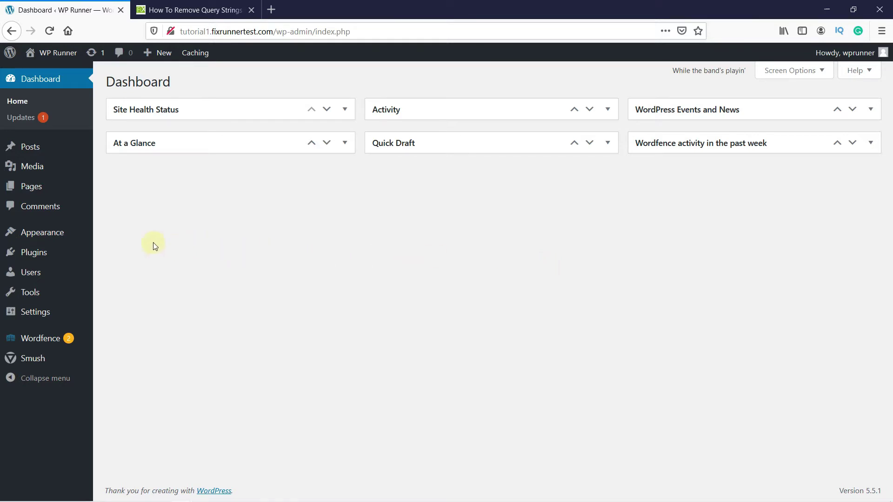
mouse_move(43, 232)
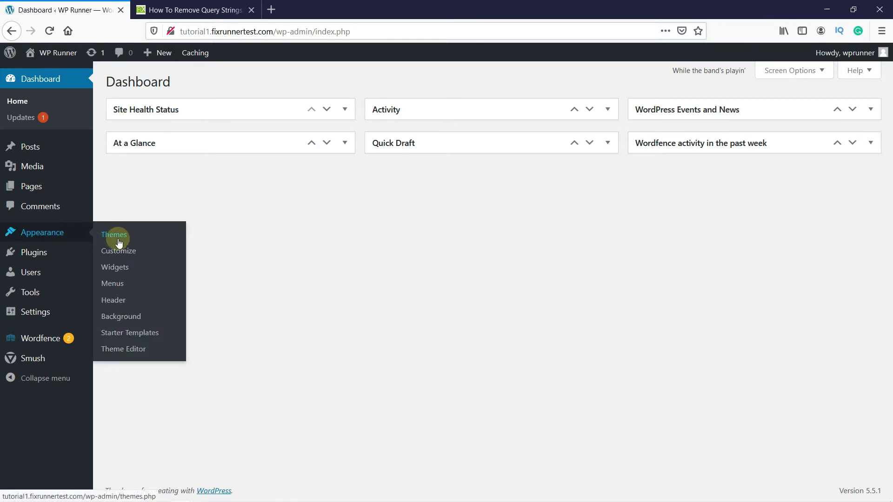
Step: Open the Twenty Sixteen theme's functions.php in the Theme Editor
click(129, 353)
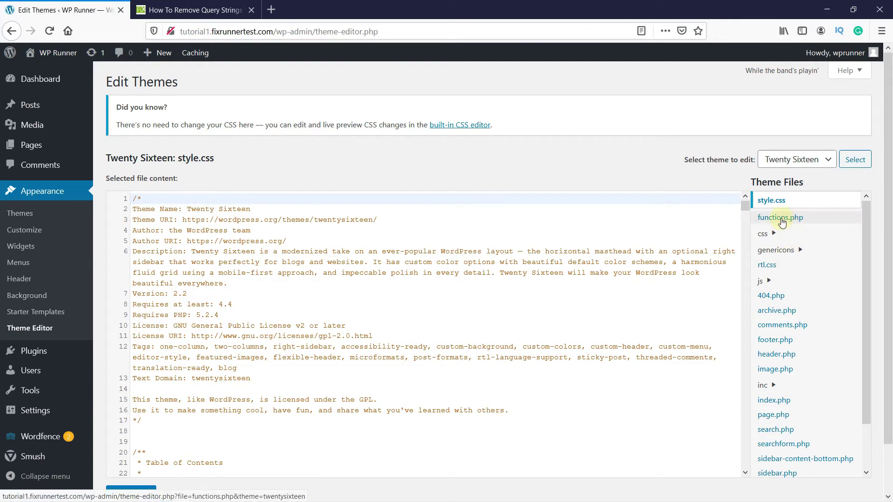
click(782, 222)
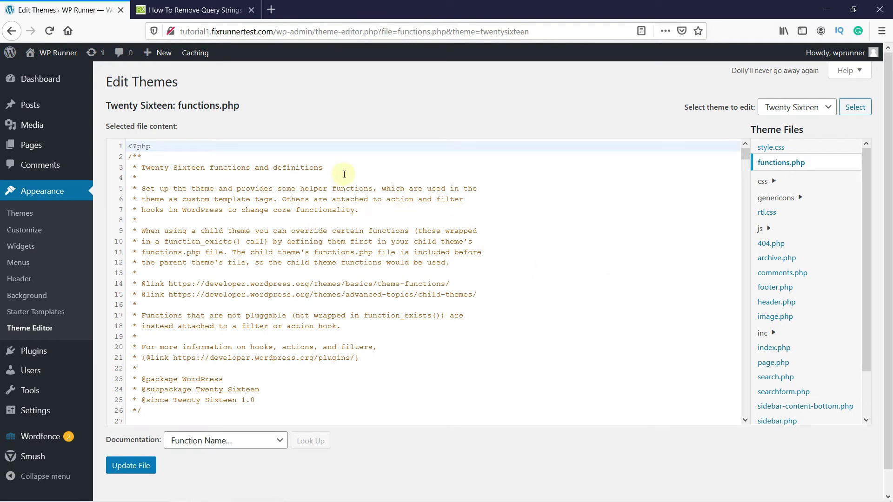
Step: Copy the whole query-string removal code block from the FixRunner article
click(178, 12)
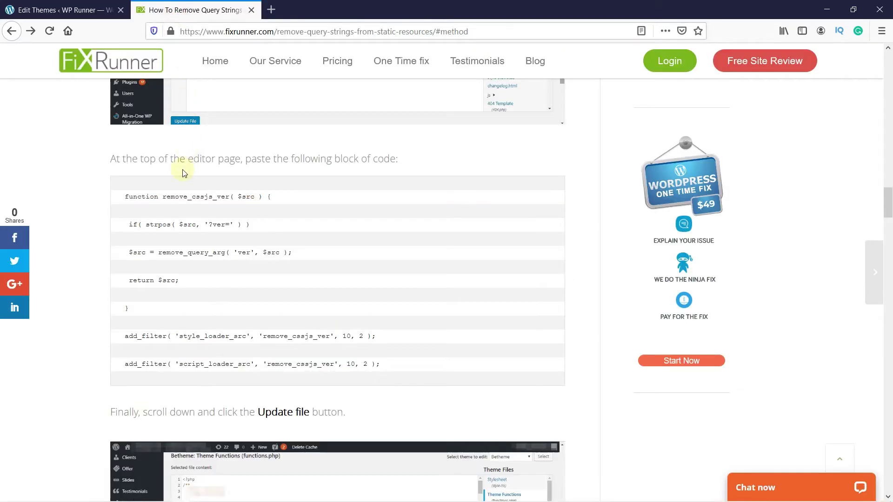
mouse_move(123, 198)
mouse_down()
mouse_move(261, 335)
mouse_move(380, 364)
mouse_up()
key(ctrl+c)
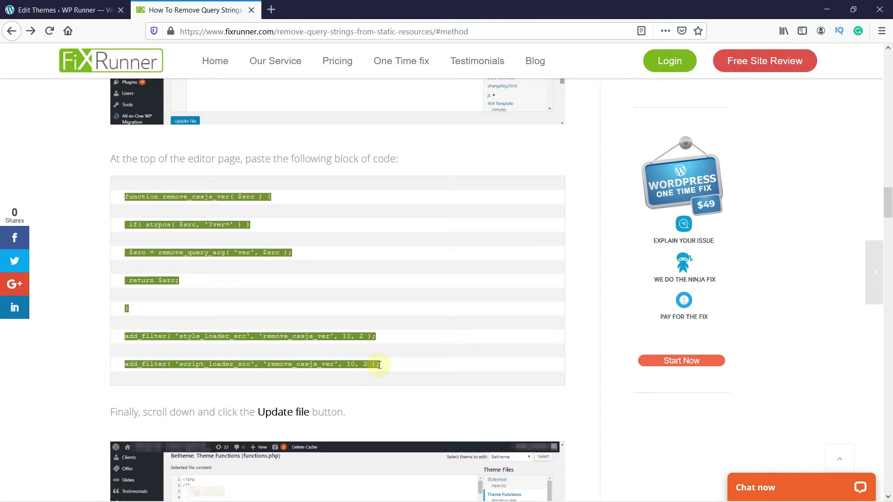
click(309, 253)
Step: Paste the remove_cssjs_ver function and its add_filter lines after line 30 and update the file
click(84, 11)
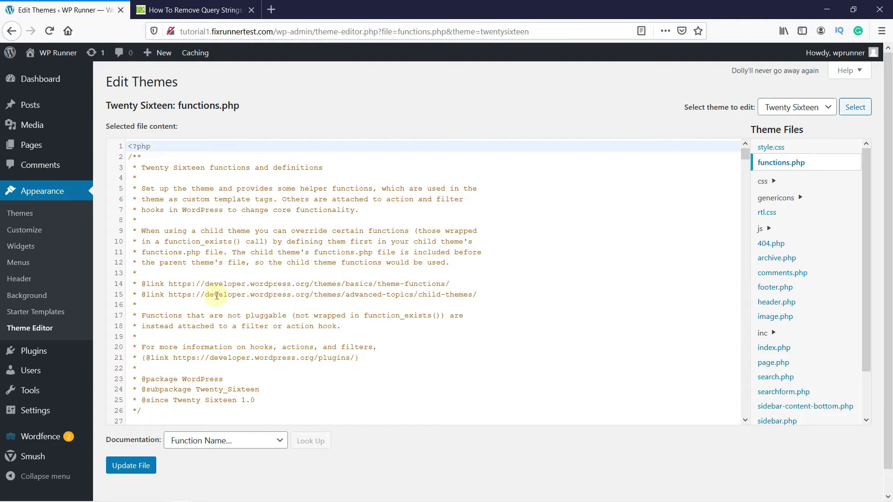
scroll(232, 298, down, 1)
scroll(232, 300, down, 1)
scroll(232, 314, down, 1)
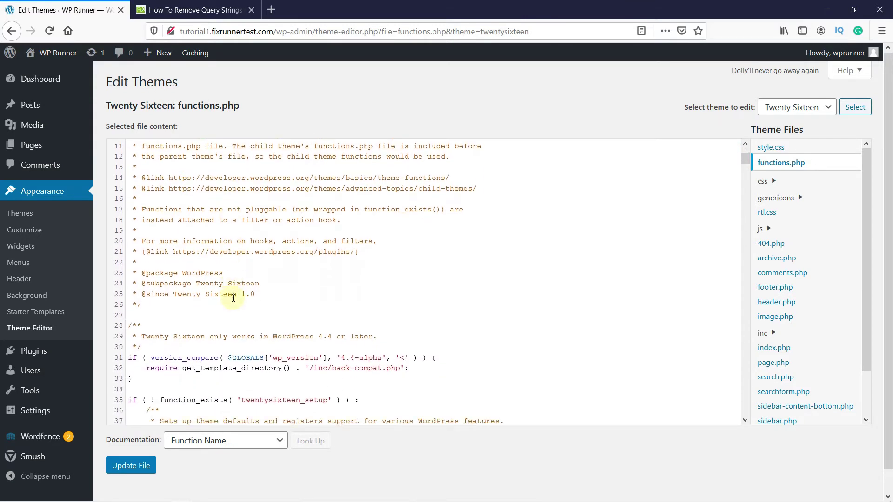
click(154, 344)
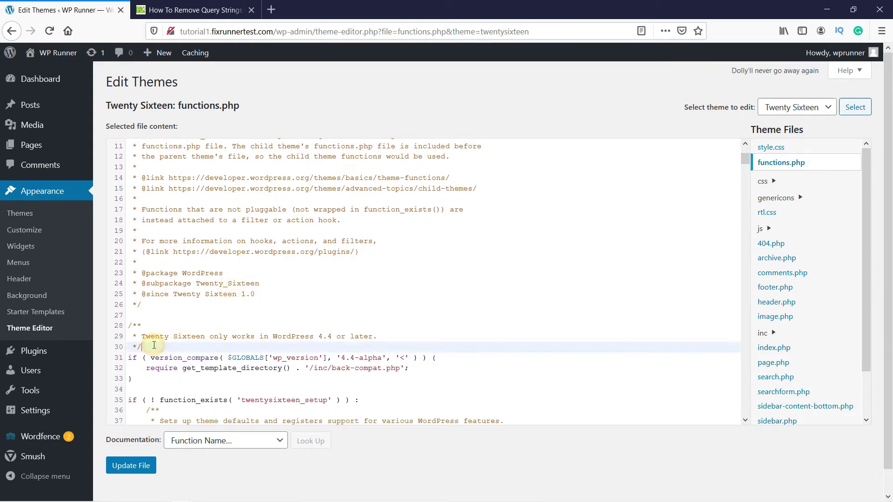
key(Return)
key(Return)
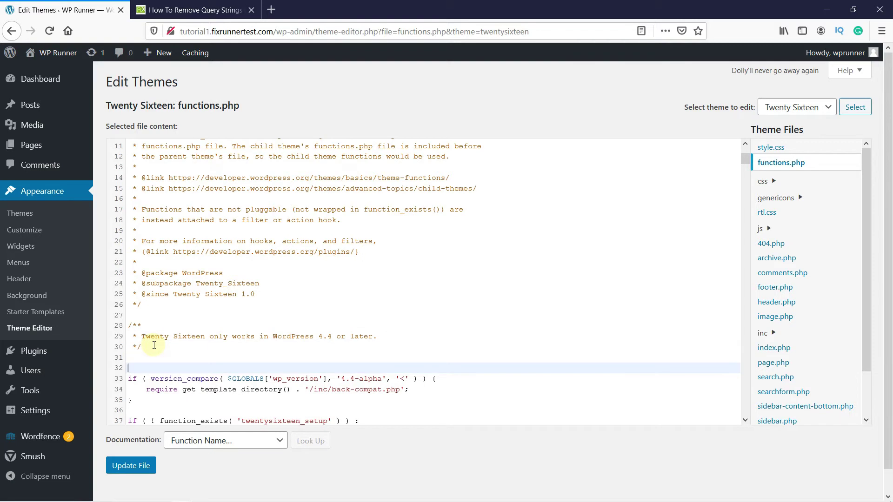
key(Return)
key(Up)
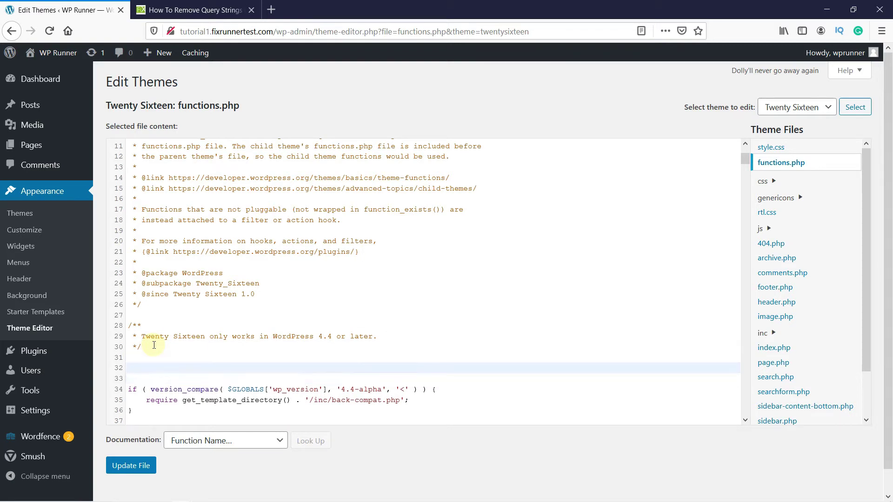
key(ctrl+v)
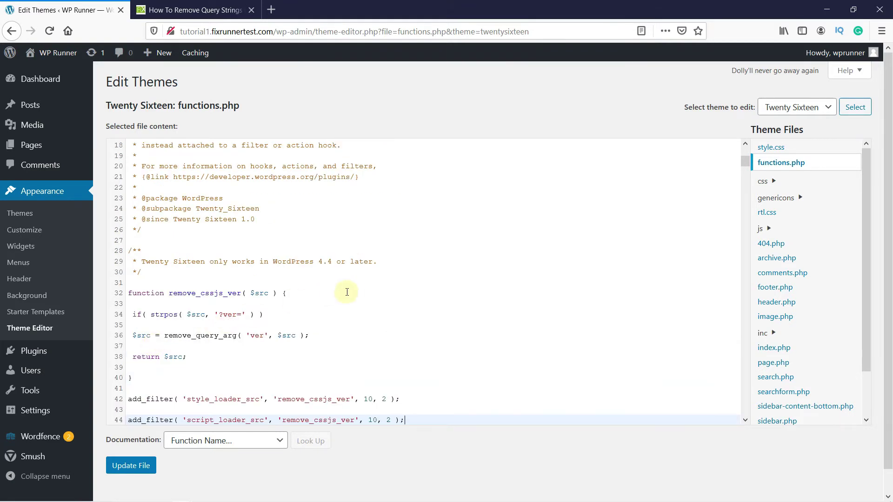
scroll(357, 295, down, 3)
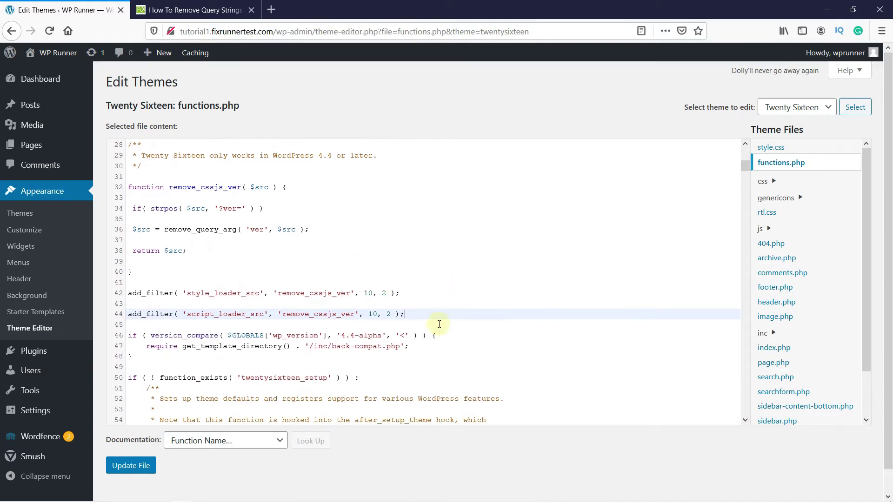
click(129, 468)
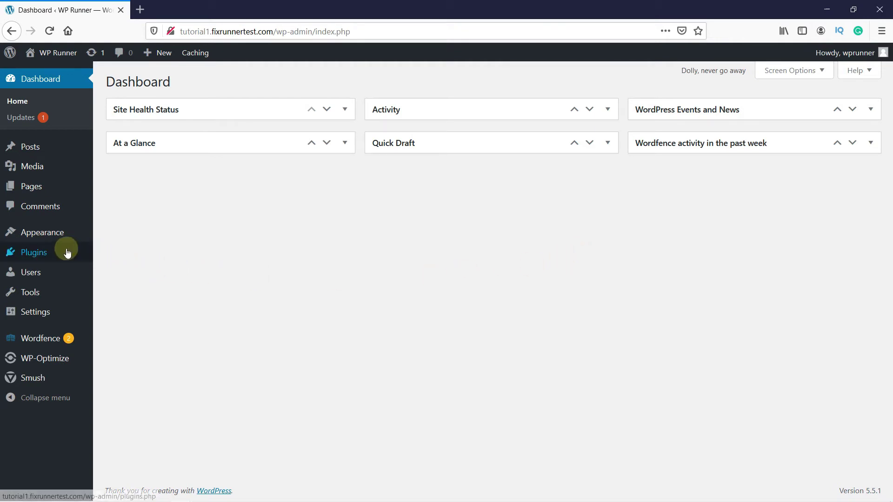
mouse_move(34, 351)
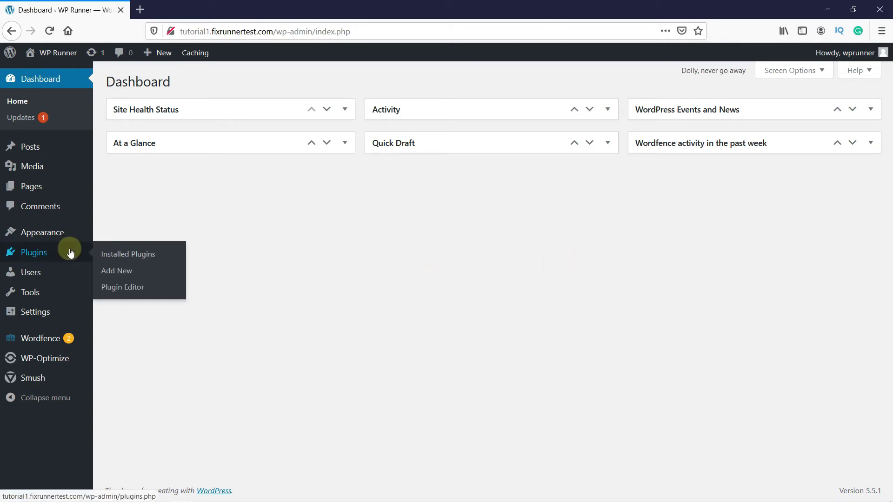
Step: Search Add Plugins for 'w3 total cache' and install W3 Total Cache
click(125, 272)
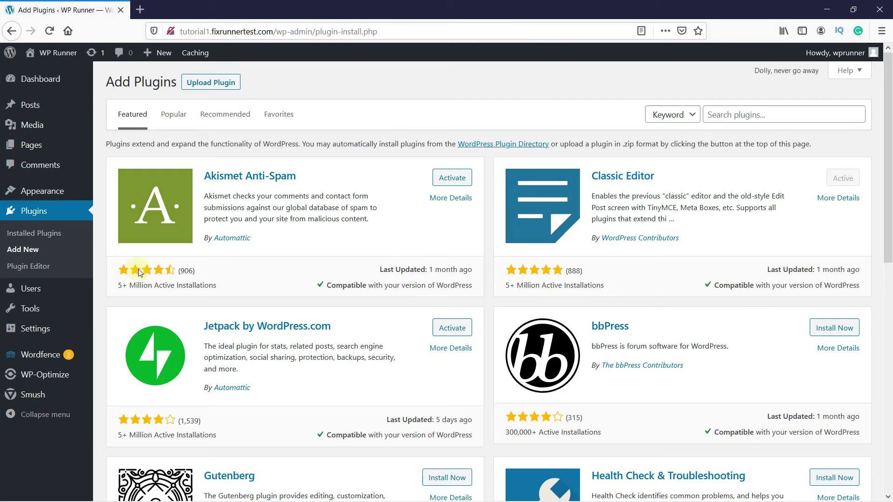
click(718, 115)
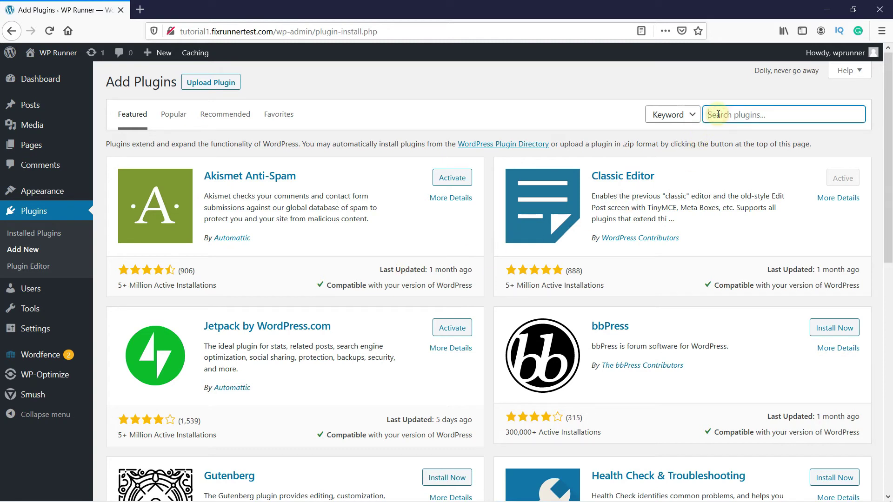
text(w3 total)
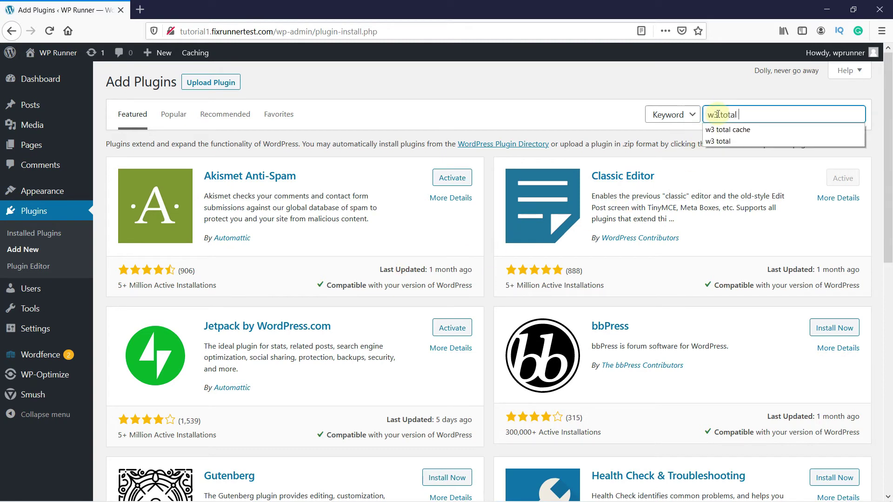
text( cache)
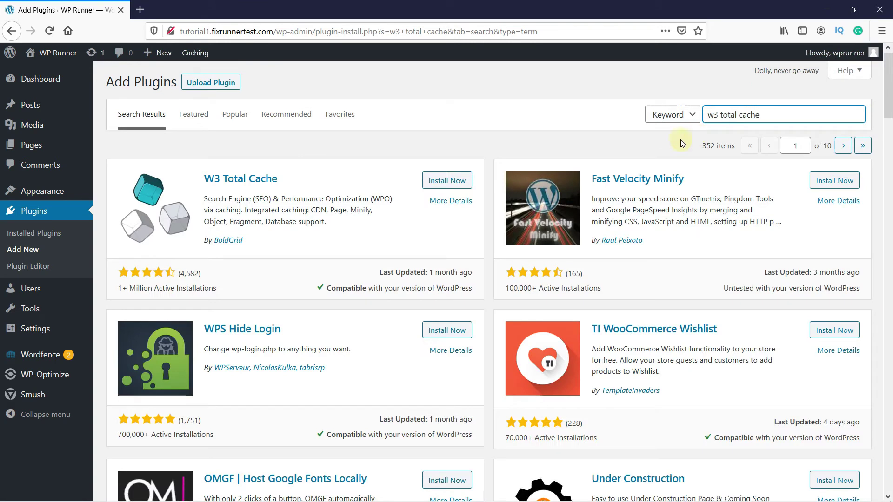
click(434, 189)
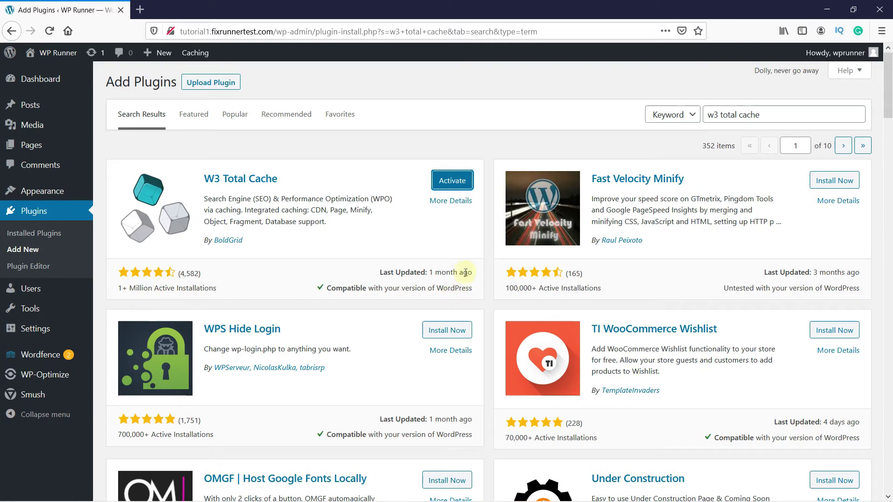
Step: Activate the newly installed W3 Total Cache plugin
click(453, 186)
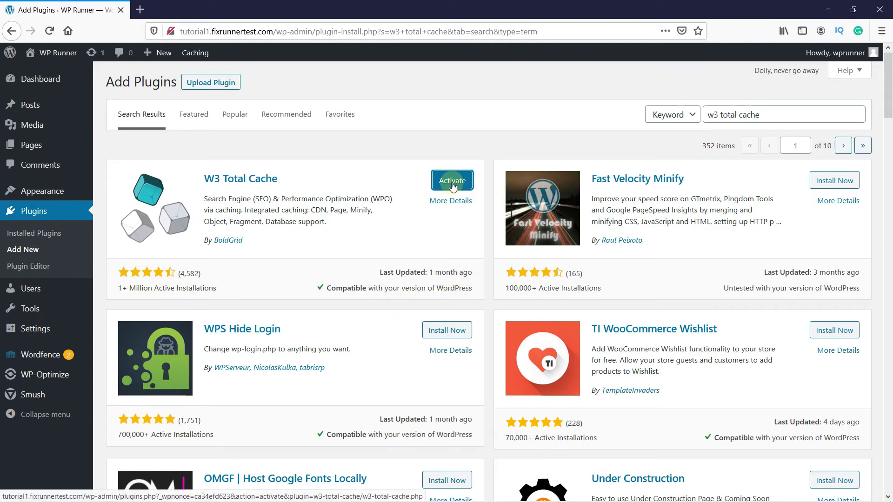
click(453, 184)
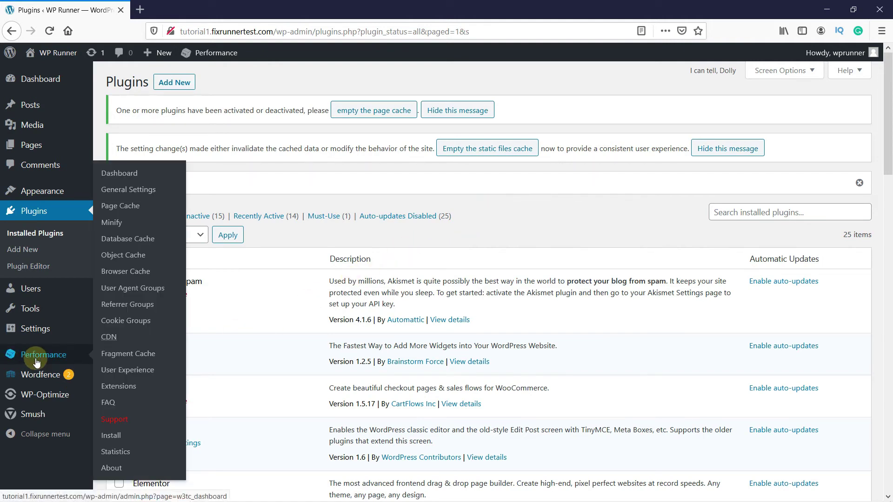
mouse_move(43, 354)
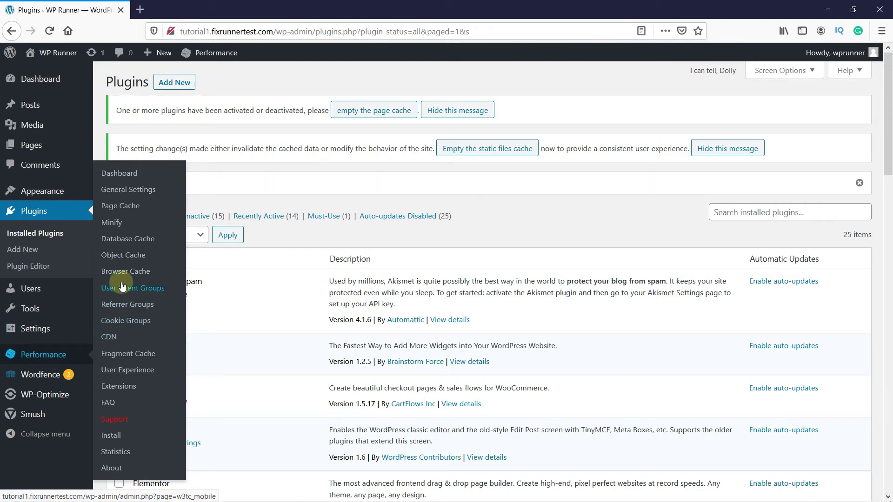
Step: Tick 'Remove query strings from static resources' in W3 Total Cache's Browser Cache settings
click(123, 276)
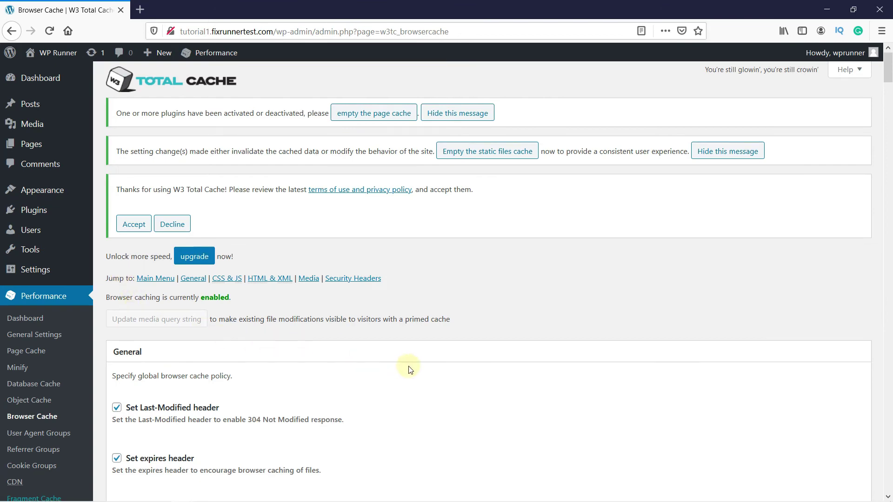
scroll(419, 370, down, 5)
scroll(421, 371, down, 2)
scroll(456, 355, down, 7)
scroll(457, 355, down, 3)
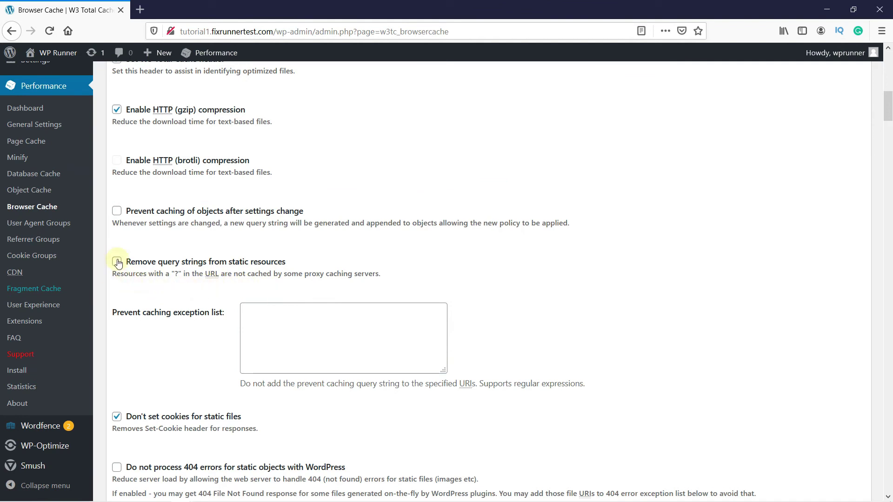
click(118, 264)
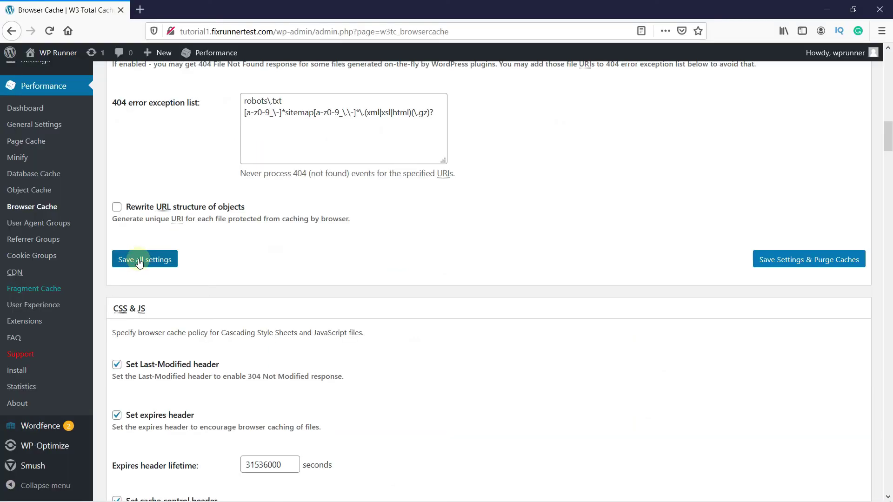
Step: Save all the Browser Cache settings with query-string removal enabled
click(138, 261)
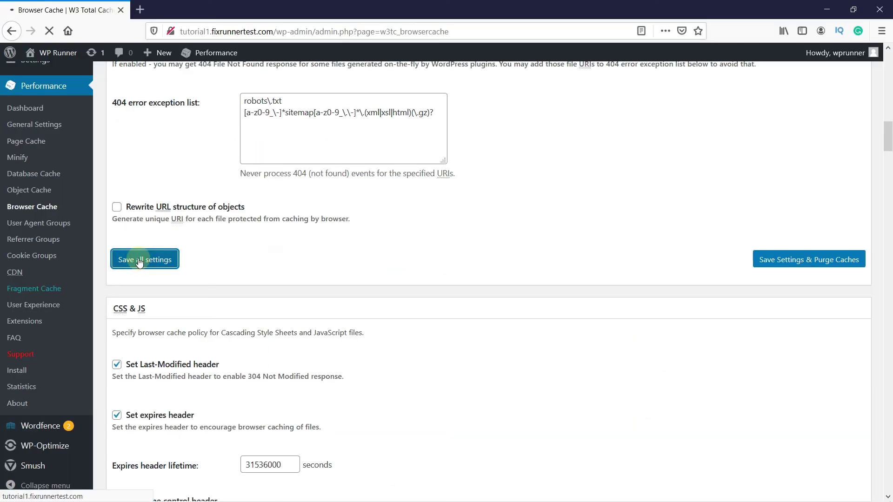